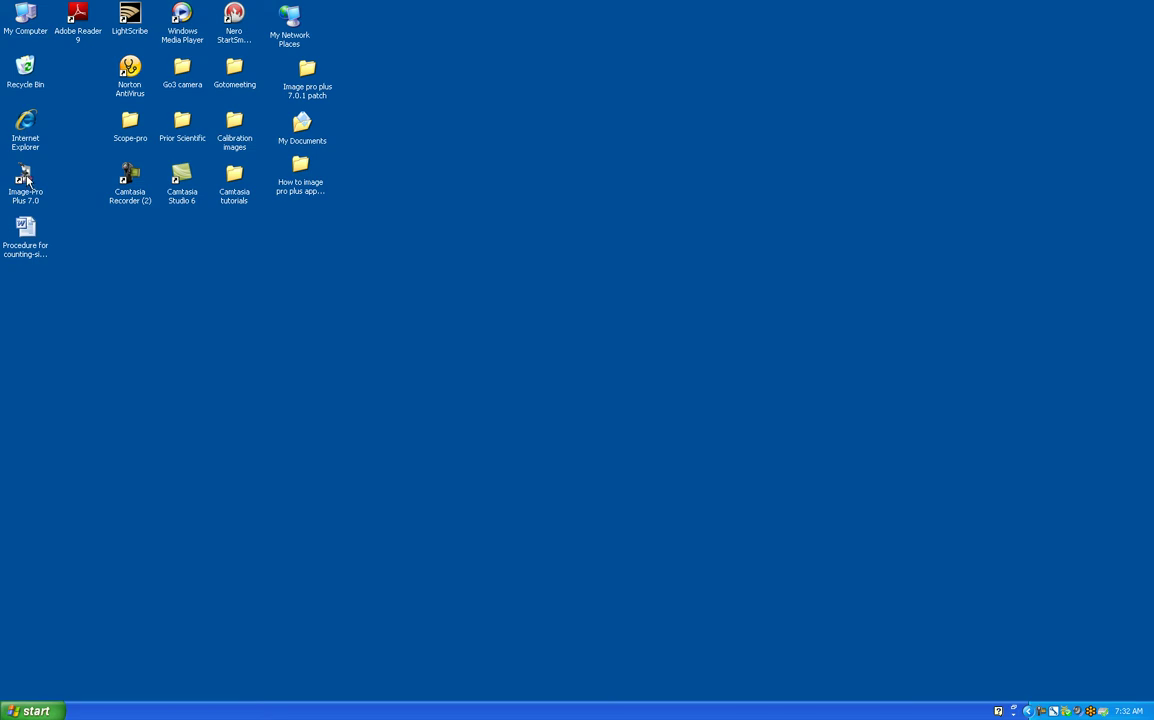
# Start Image-Pro Plus, open the Go QImaging camera controls and begin a live preview of the sample
pyautogui.doubleClick(27, 180)
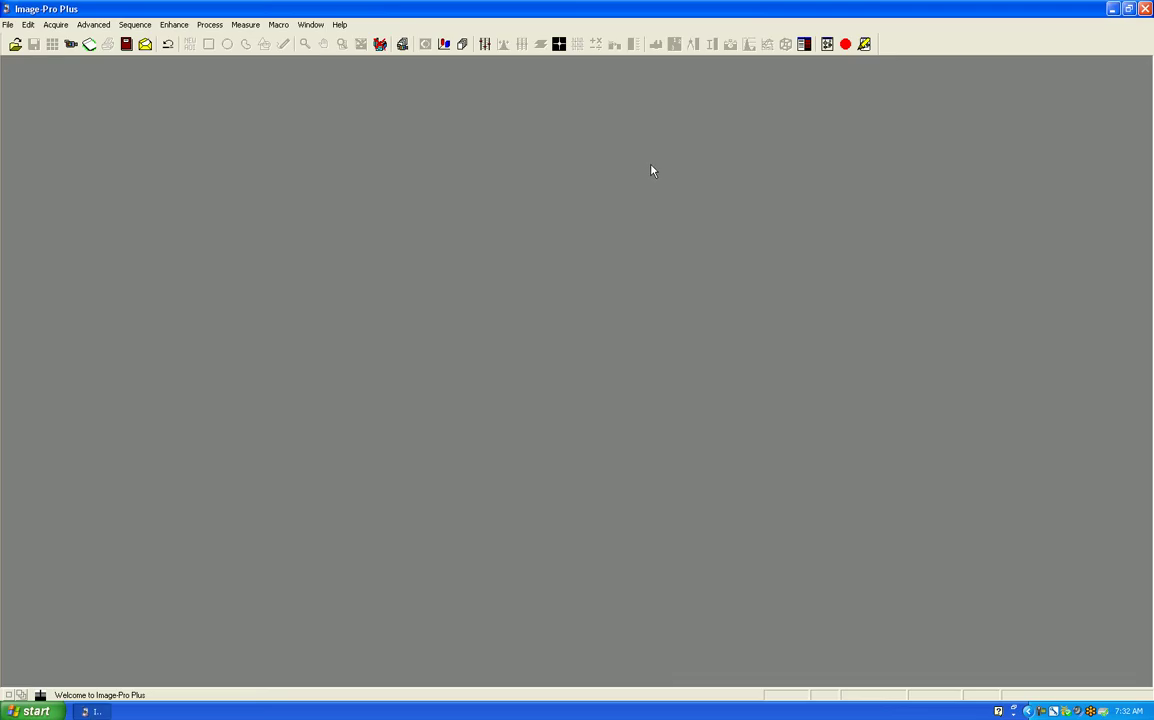
pyautogui.click(72, 45)
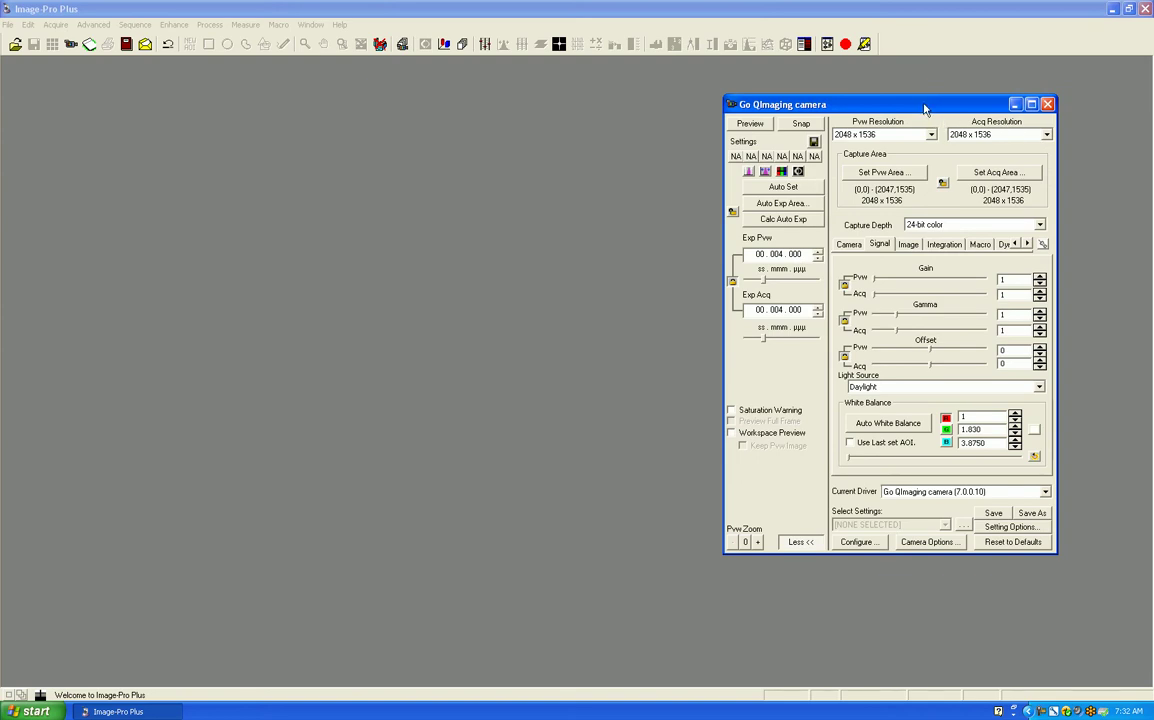
pyautogui.click(756, 127)
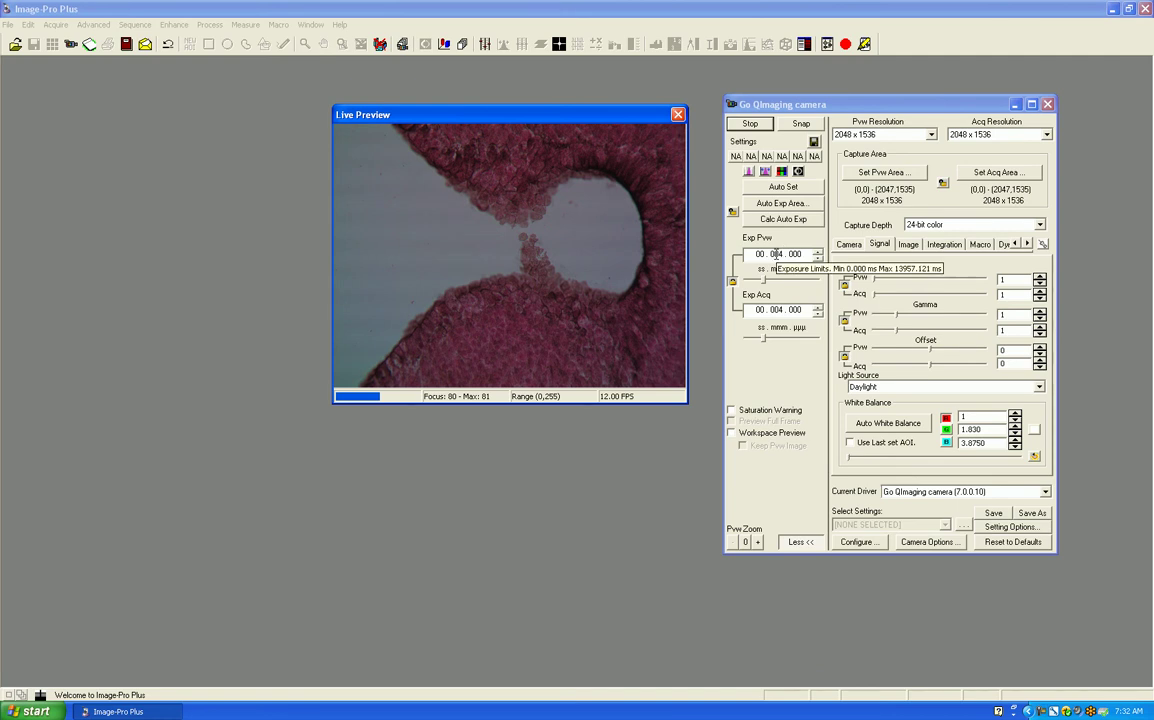
# Set the camera's preview exposure to 5 milliseconds, stop the live preview and close the camera controls
pyautogui.click(779, 254)
pyautogui.write('5')
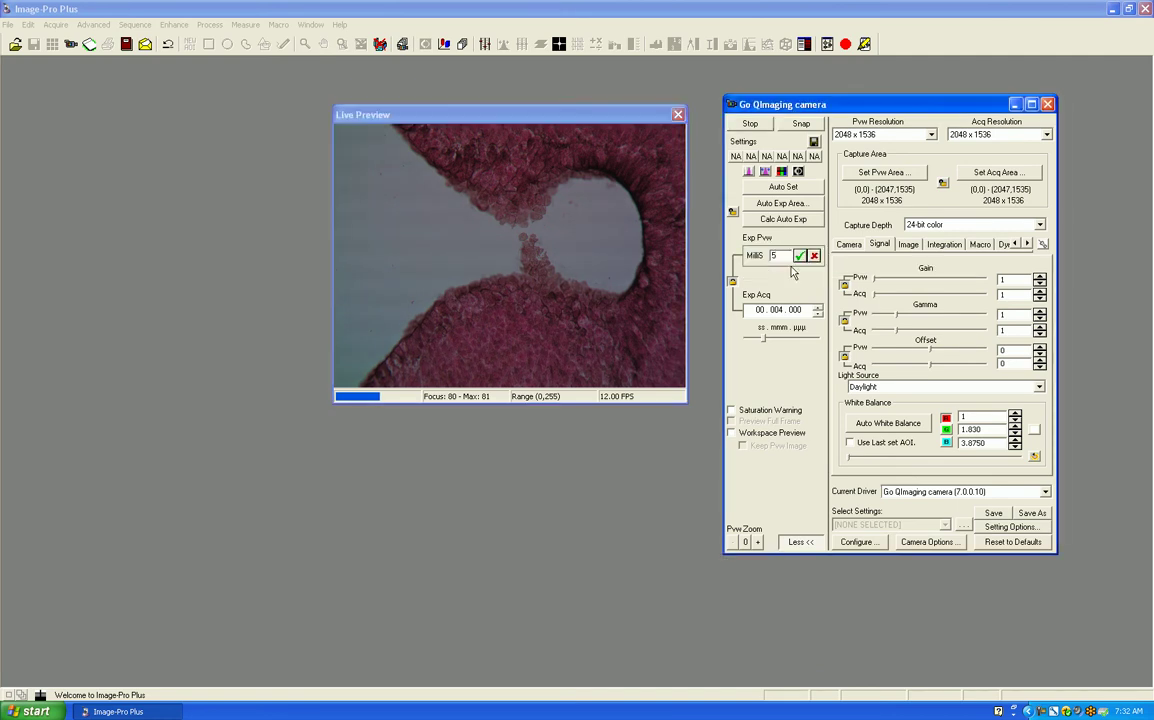
pyautogui.press('Return')
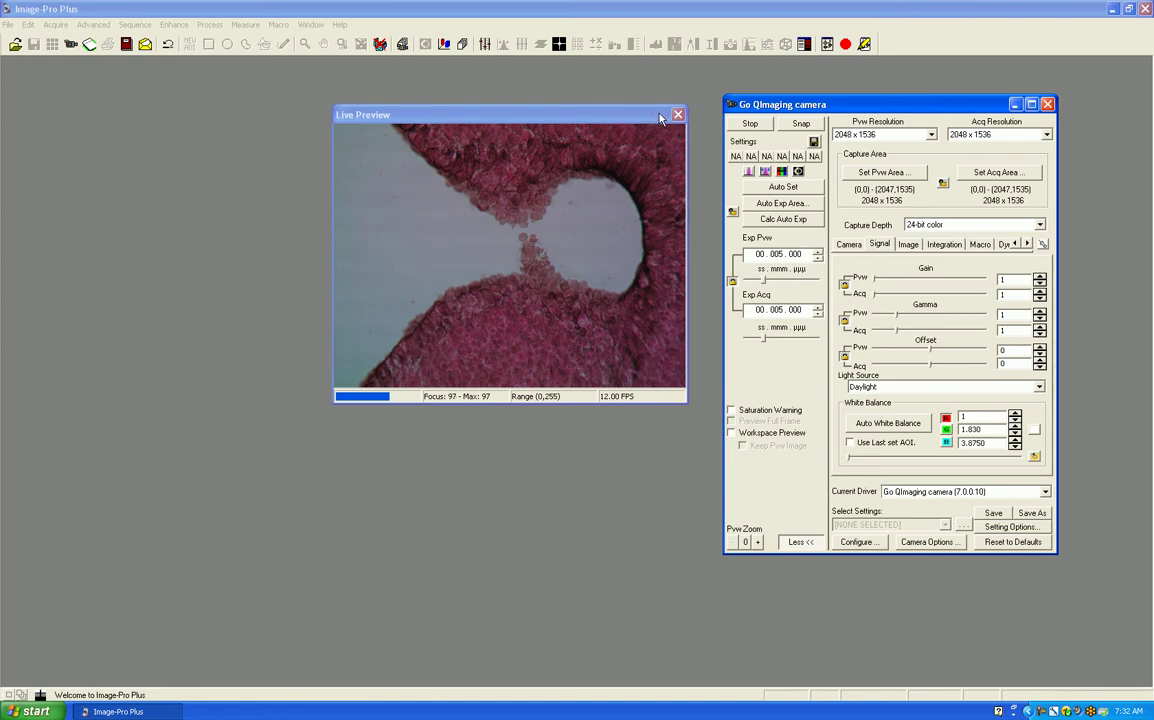
pyautogui.click(750, 123)
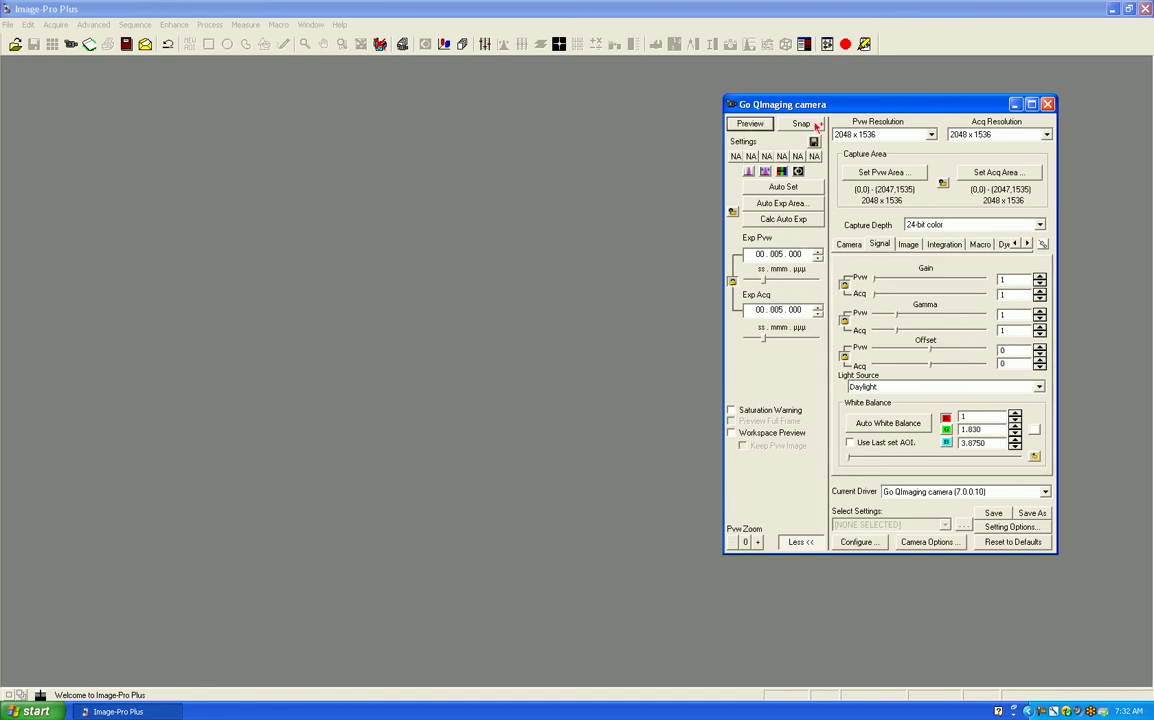
pyautogui.click(1047, 105)
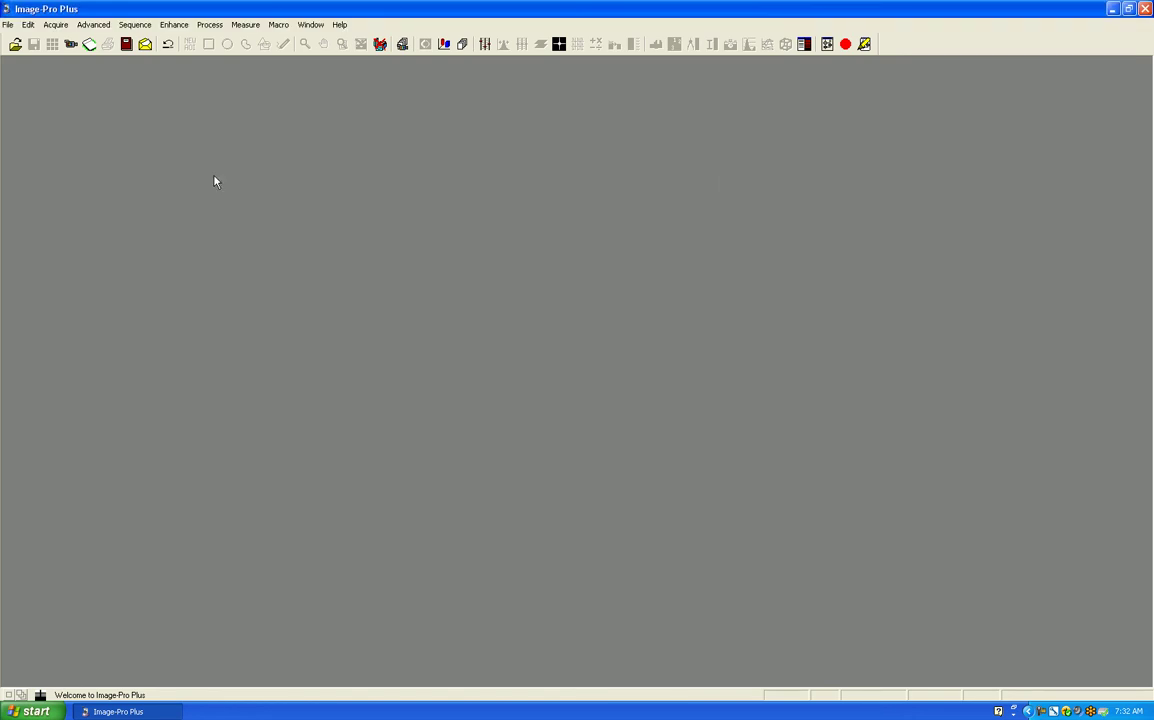
# Launch Stage-Pro and initialise the stage's area of travel using the physical limits of the stage
pyautogui.click(56, 25)
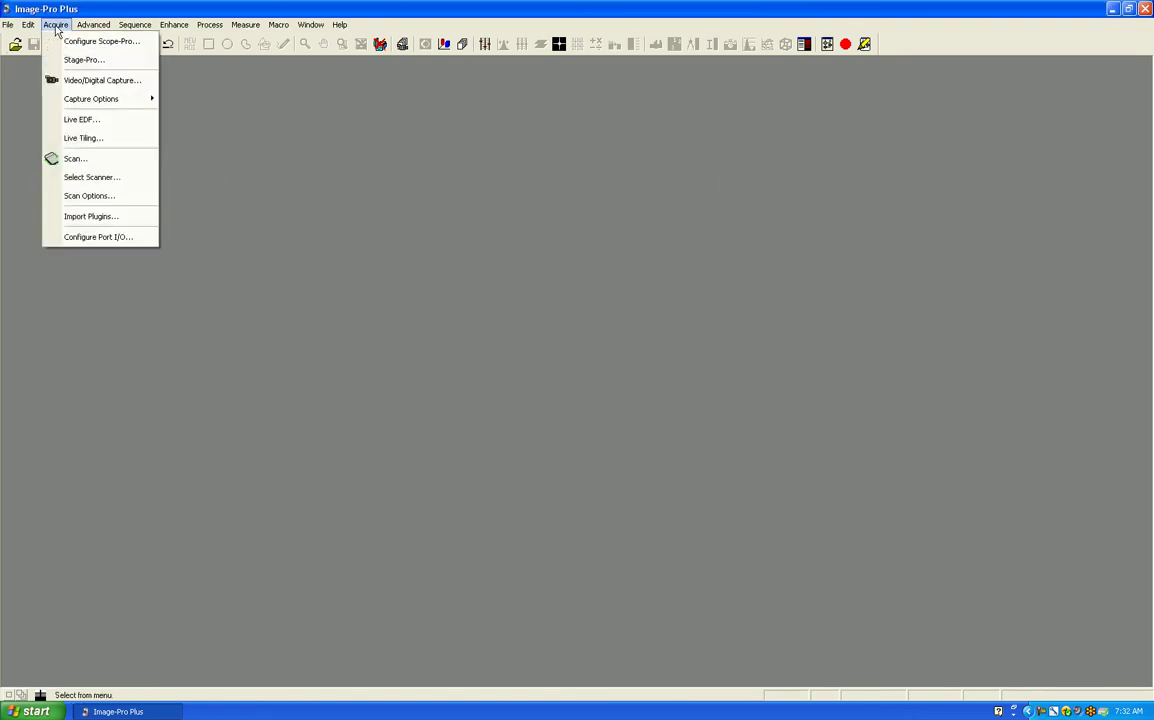
pyautogui.click(72, 60)
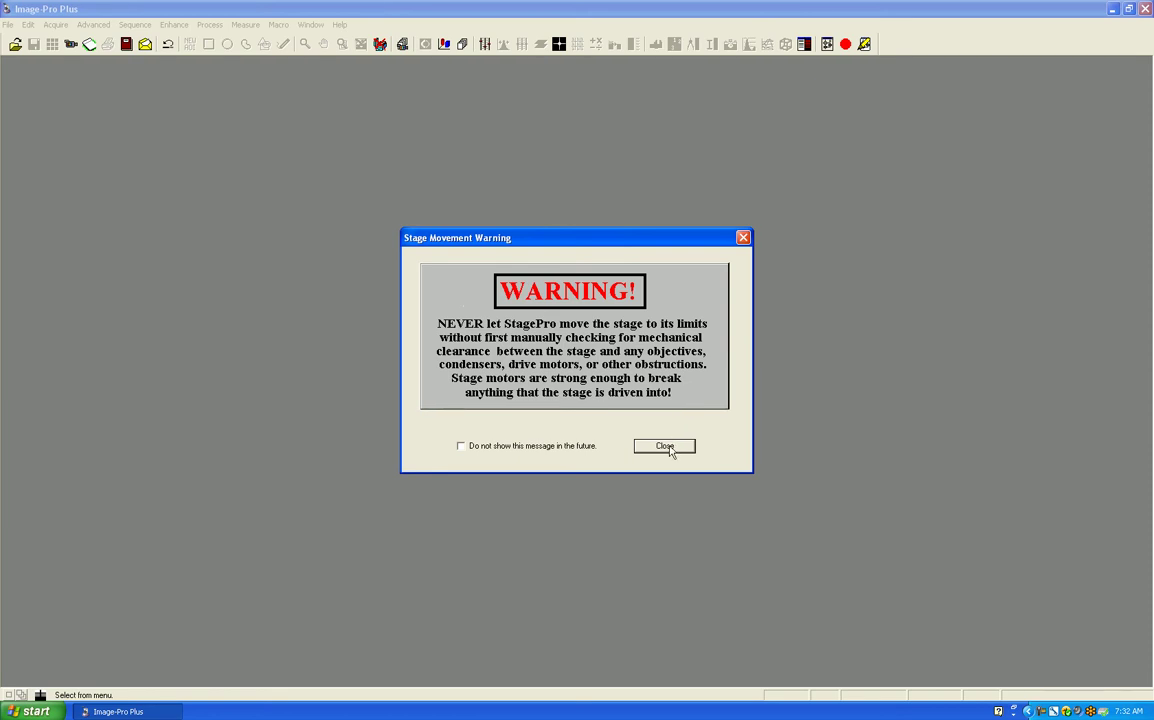
pyautogui.click(665, 446)
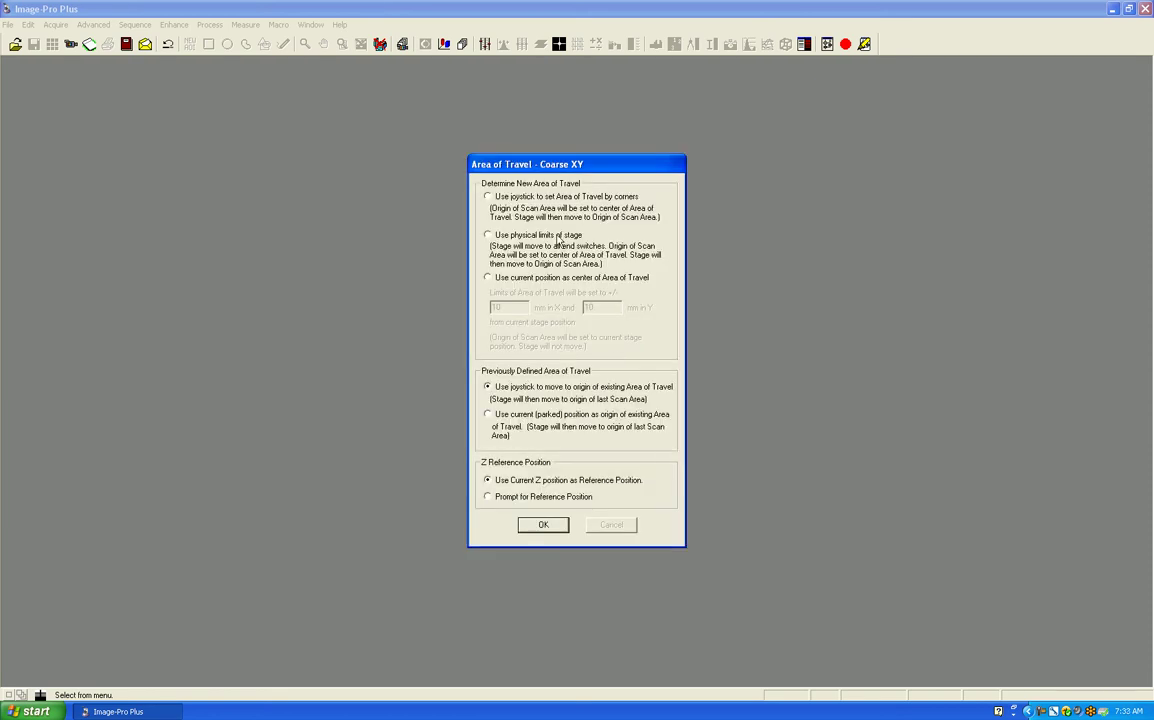
pyautogui.click(489, 235)
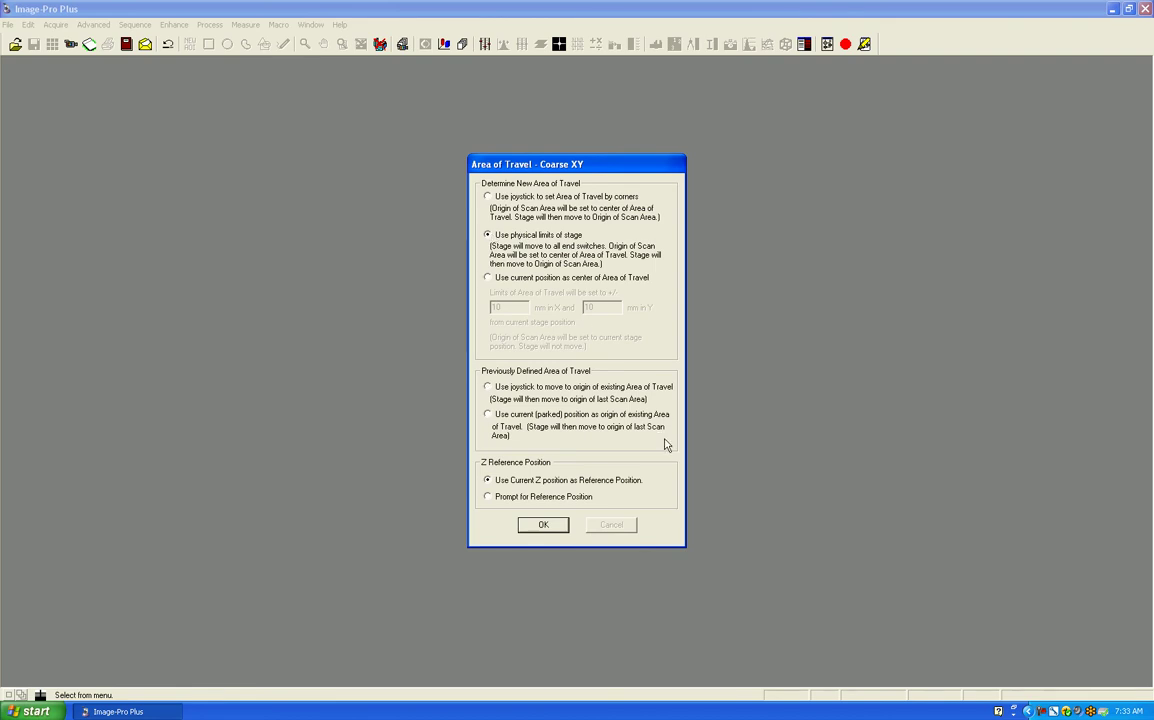
pyautogui.click(553, 529)
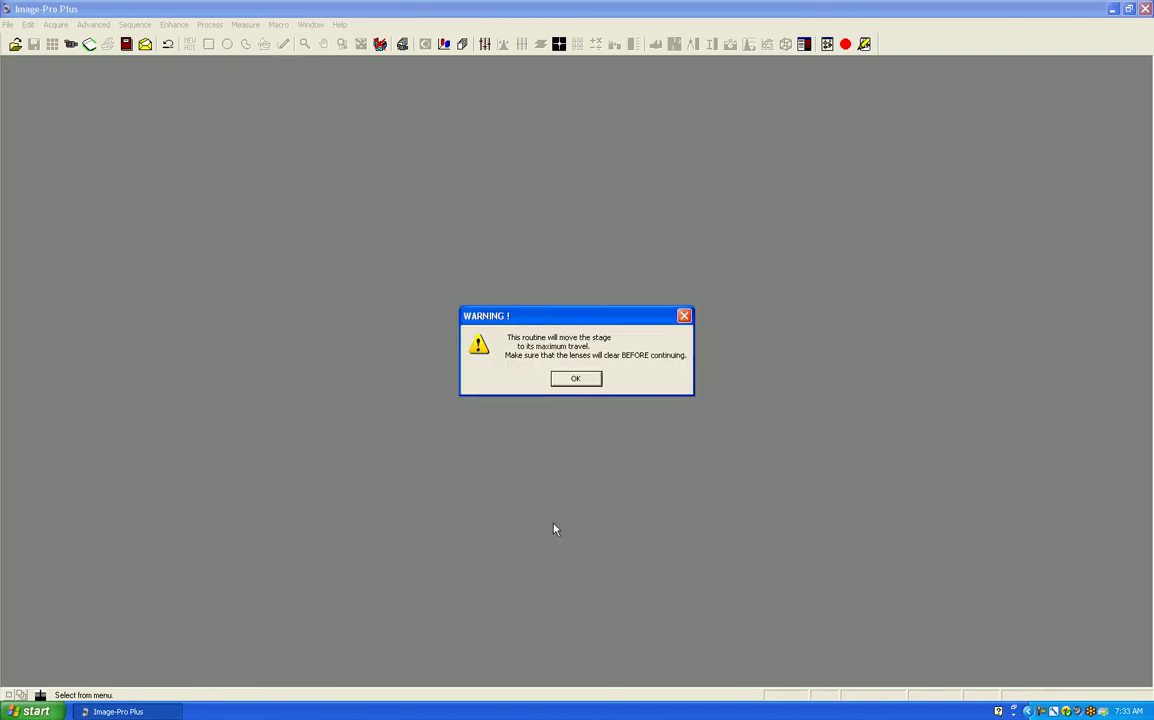
pyautogui.click(586, 384)
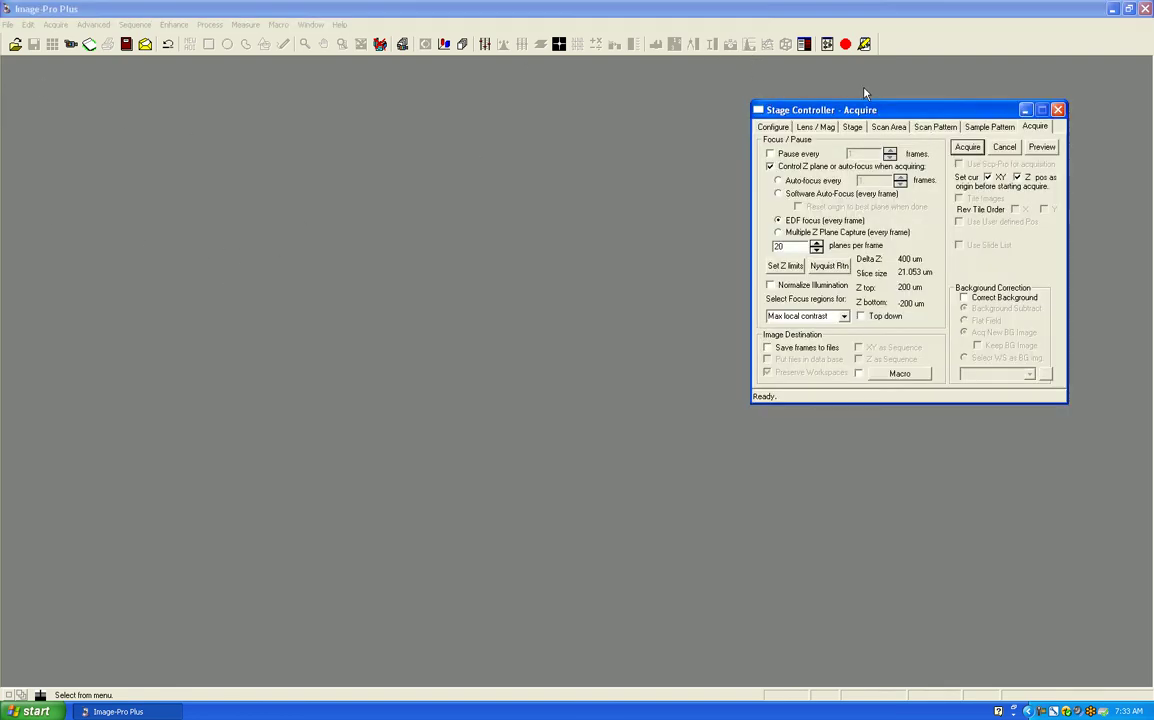
# Check the sample in the stage controller's live preview with both windows placed side by side, and close the preview
pyautogui.moveTo(800, 108); pyautogui.dragTo(502, 118)
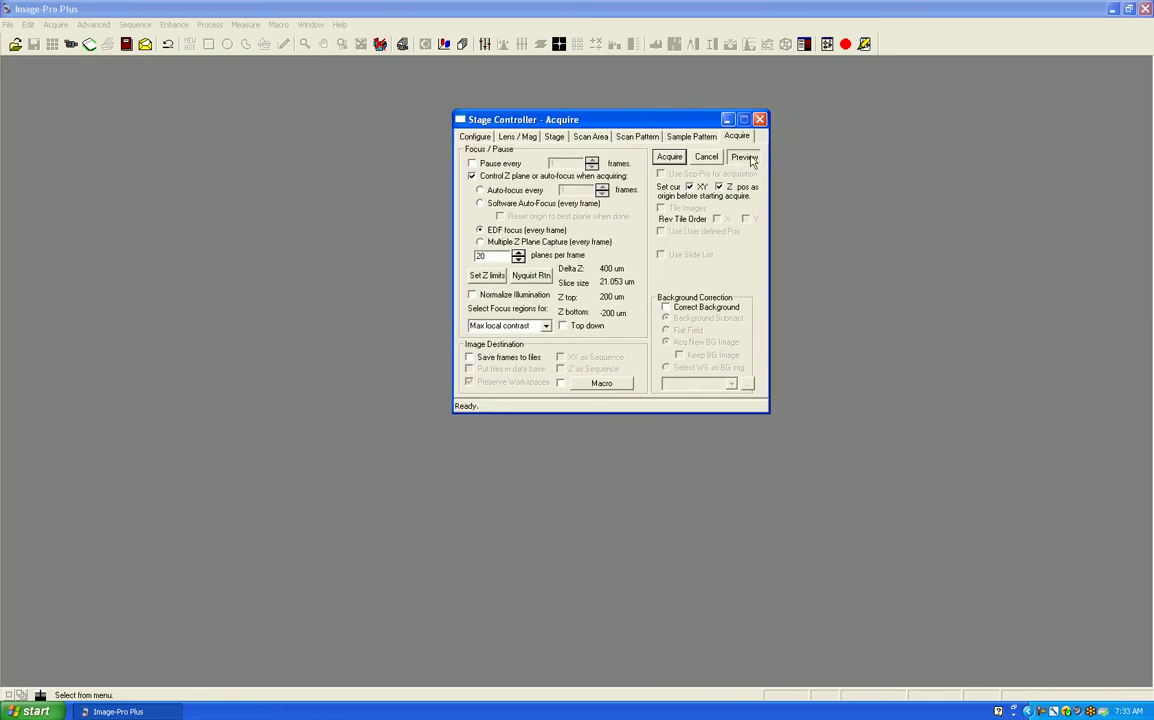
pyautogui.click(743, 156)
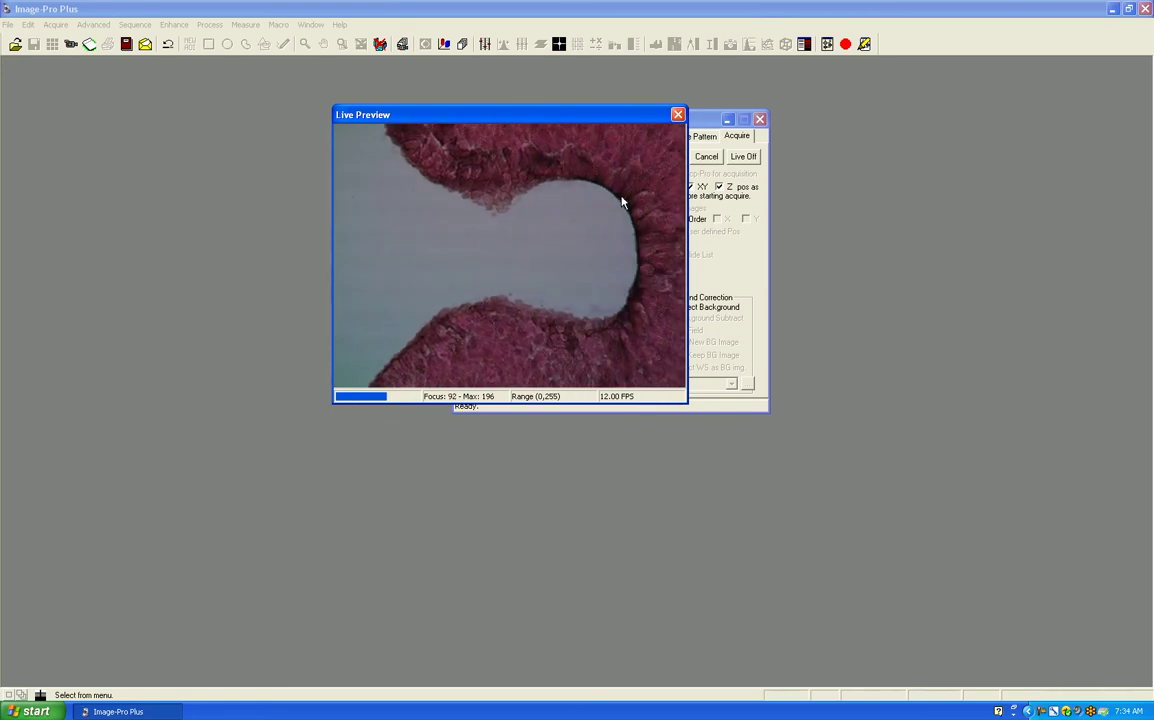
pyautogui.moveTo(571, 113); pyautogui.dragTo(1008, 117)
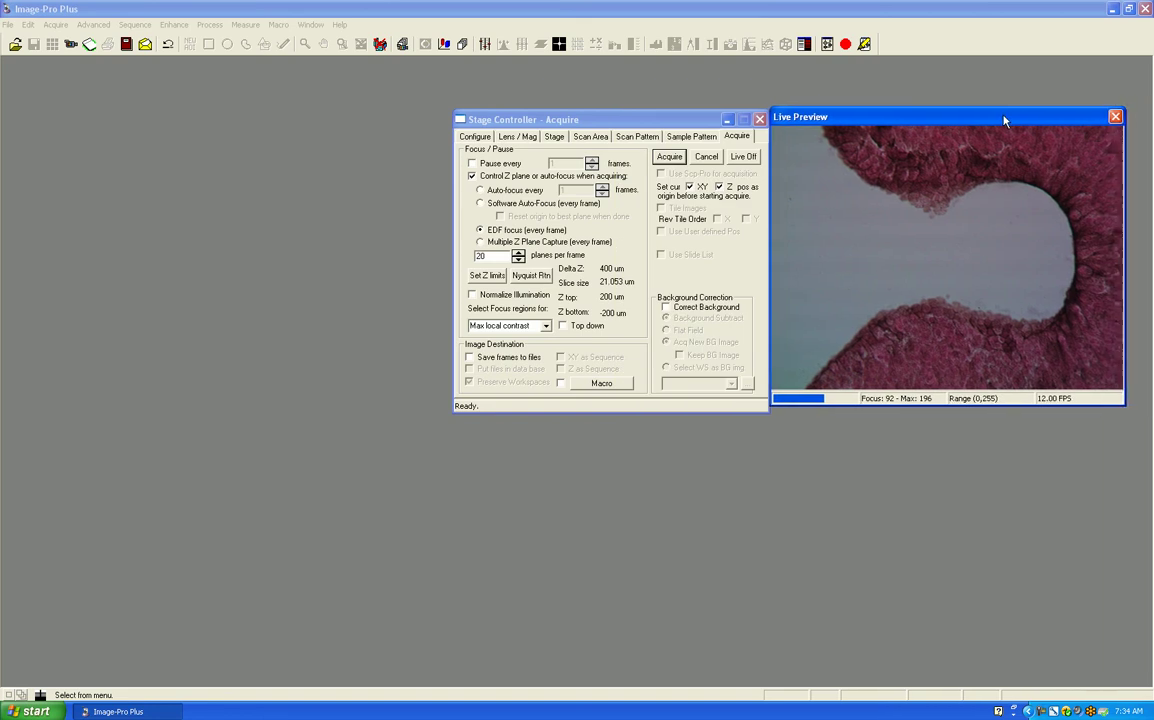
pyautogui.click(603, 120)
pyautogui.moveTo(603, 125); pyautogui.dragTo(500, 121)
pyautogui.moveTo(880, 121); pyautogui.dragTo(787, 118)
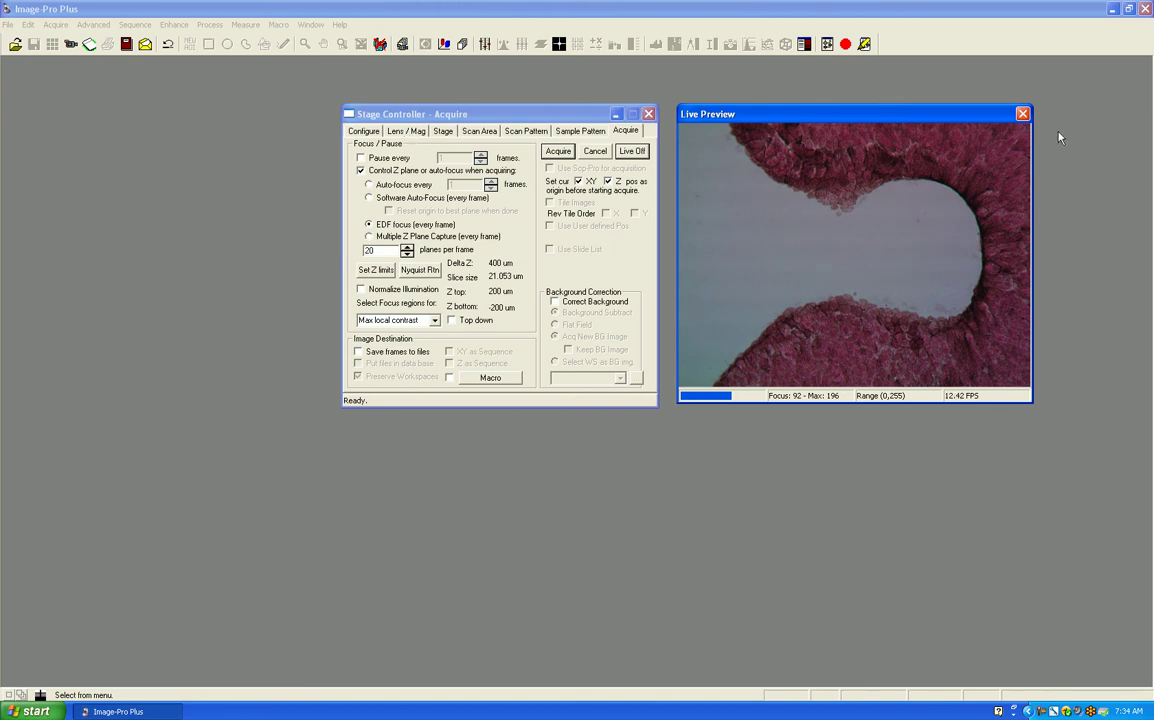
pyautogui.click(1022, 113)
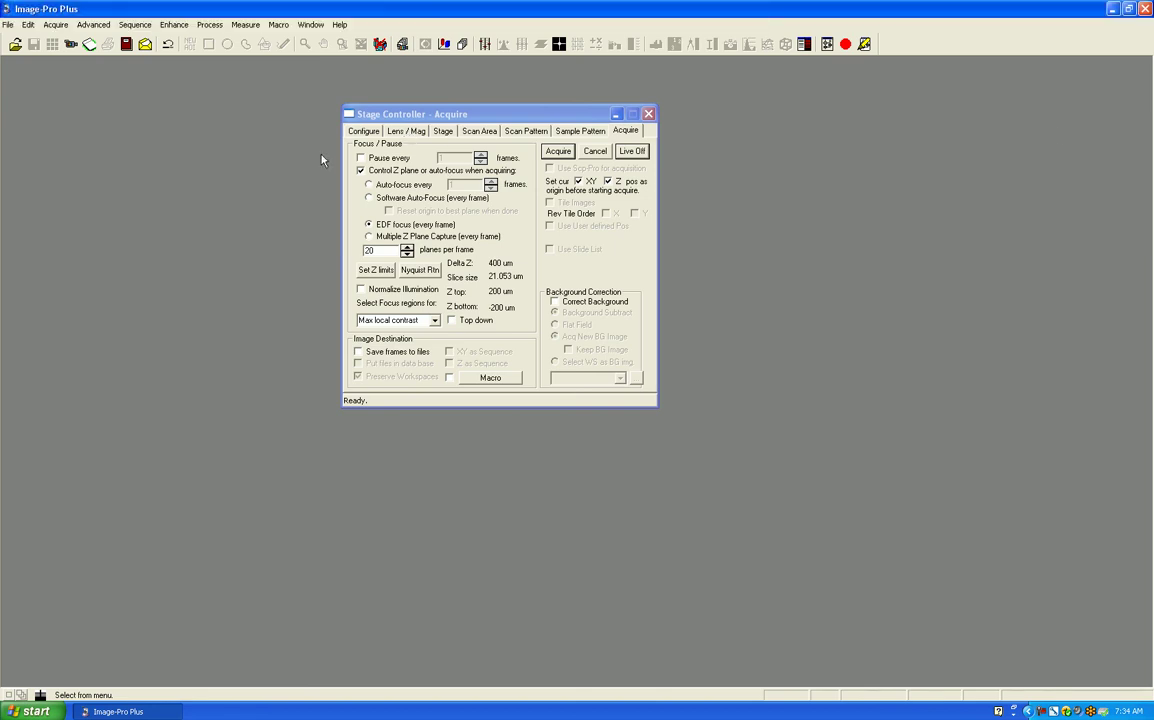
# Review the stage controller's lens magnification list, scan pattern and scan area settings, keeping the 20X lens
pyautogui.click(408, 132)
pyautogui.click(635, 167)
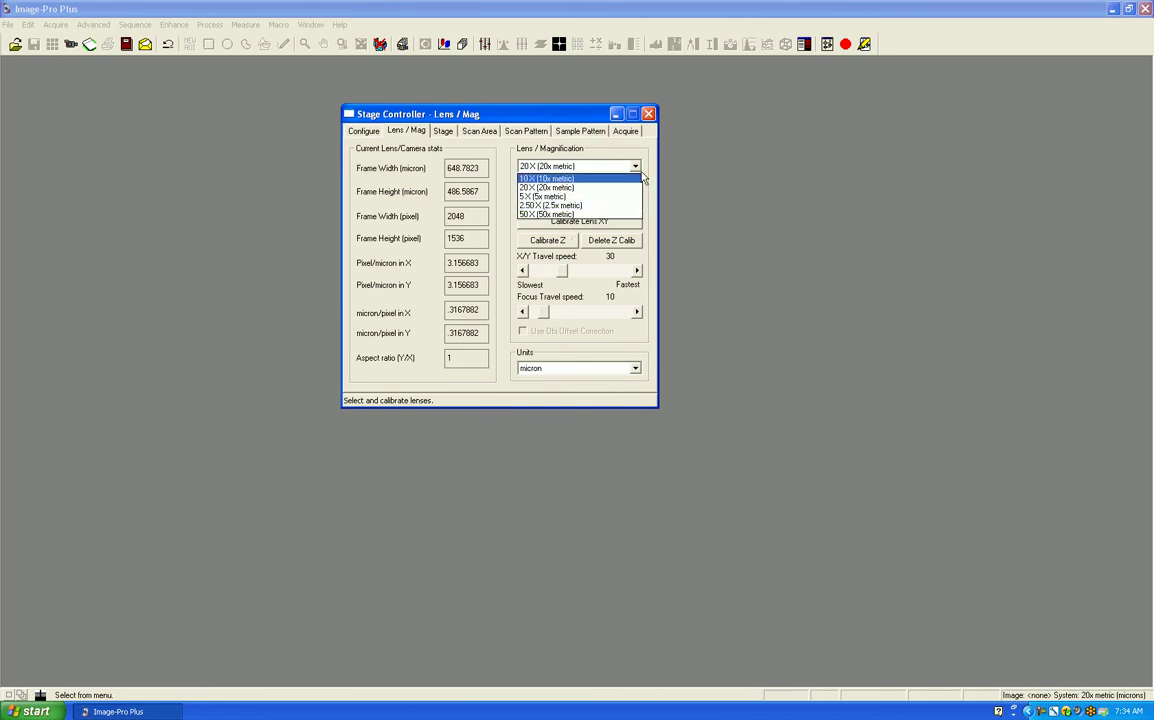
pyautogui.click(628, 161)
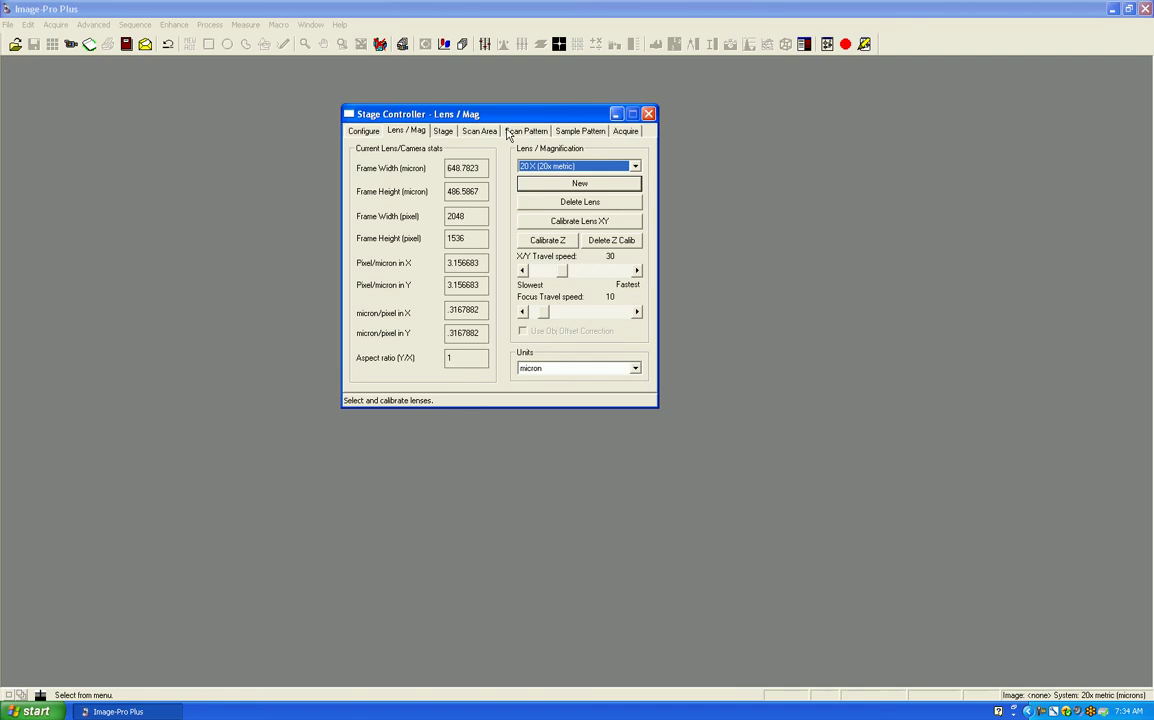
pyautogui.click(530, 132)
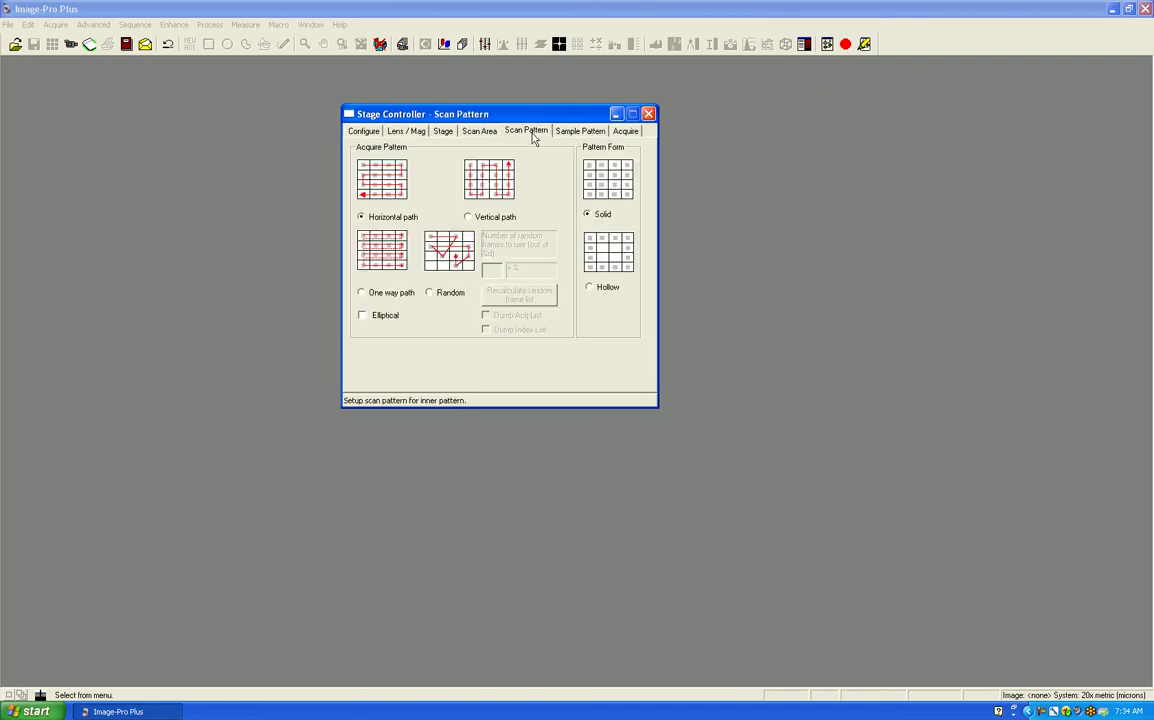
pyautogui.click(490, 133)
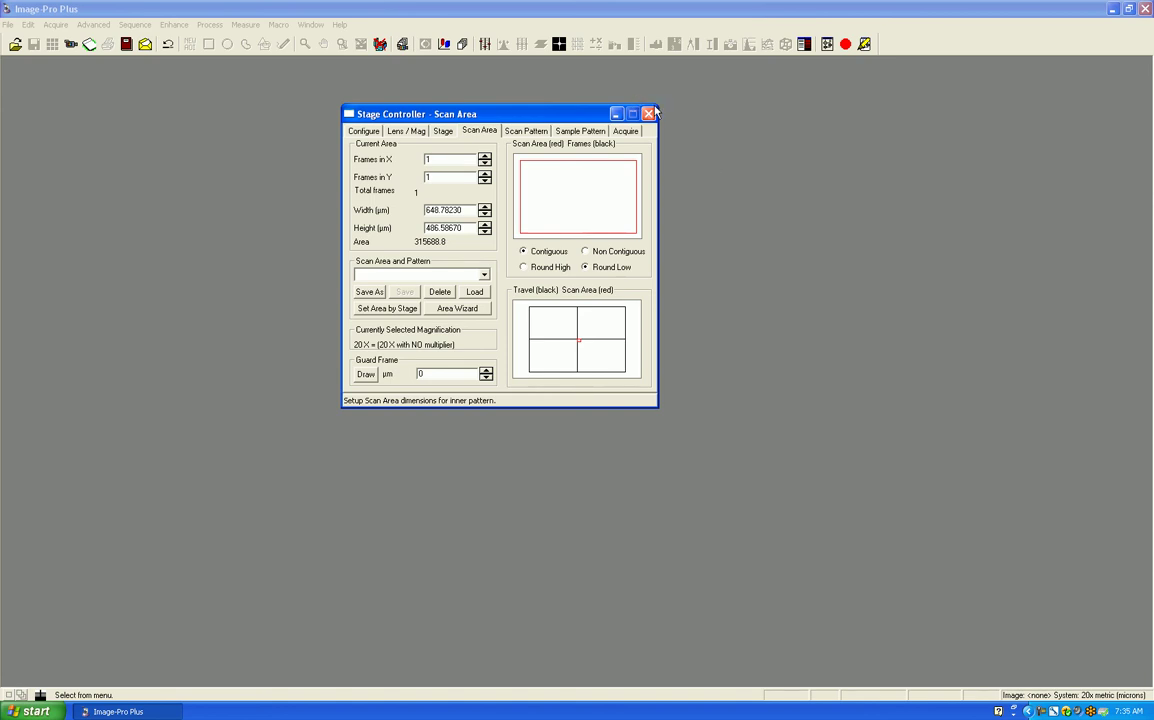
# Open the Z limits for the EDF focus acquisition and start a live preview of the sample
pyautogui.click(626, 132)
pyautogui.moveTo(564, 120); pyautogui.dragTo(517, 122)
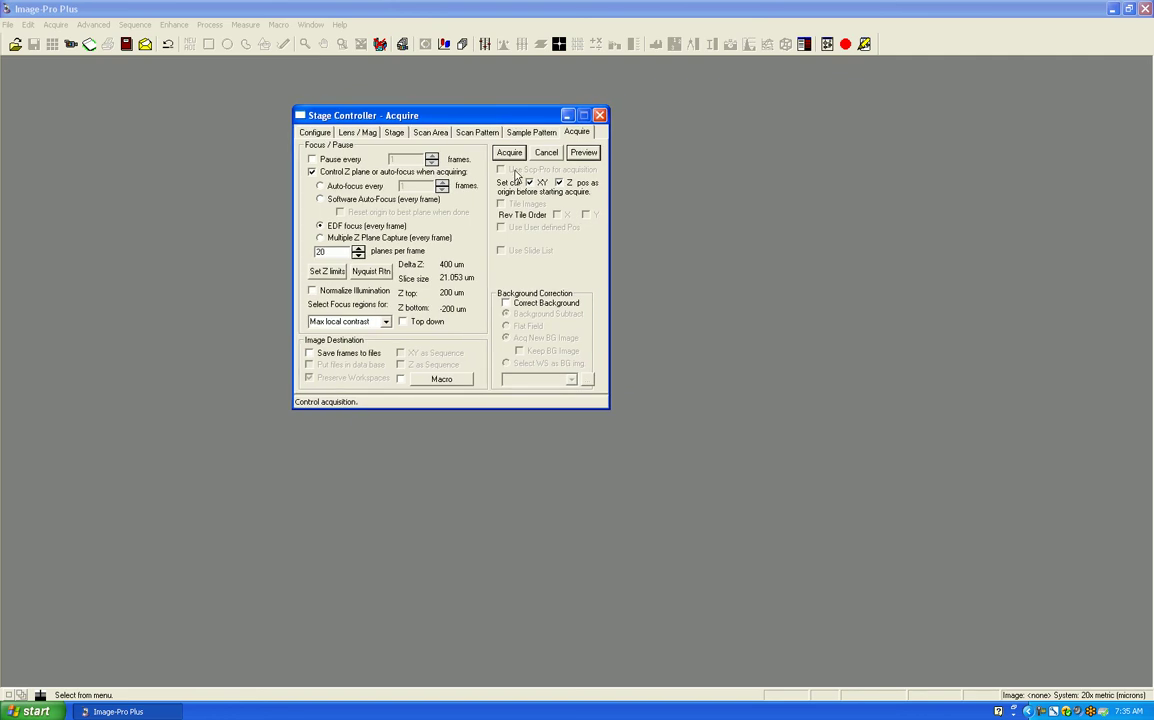
pyautogui.click(323, 273)
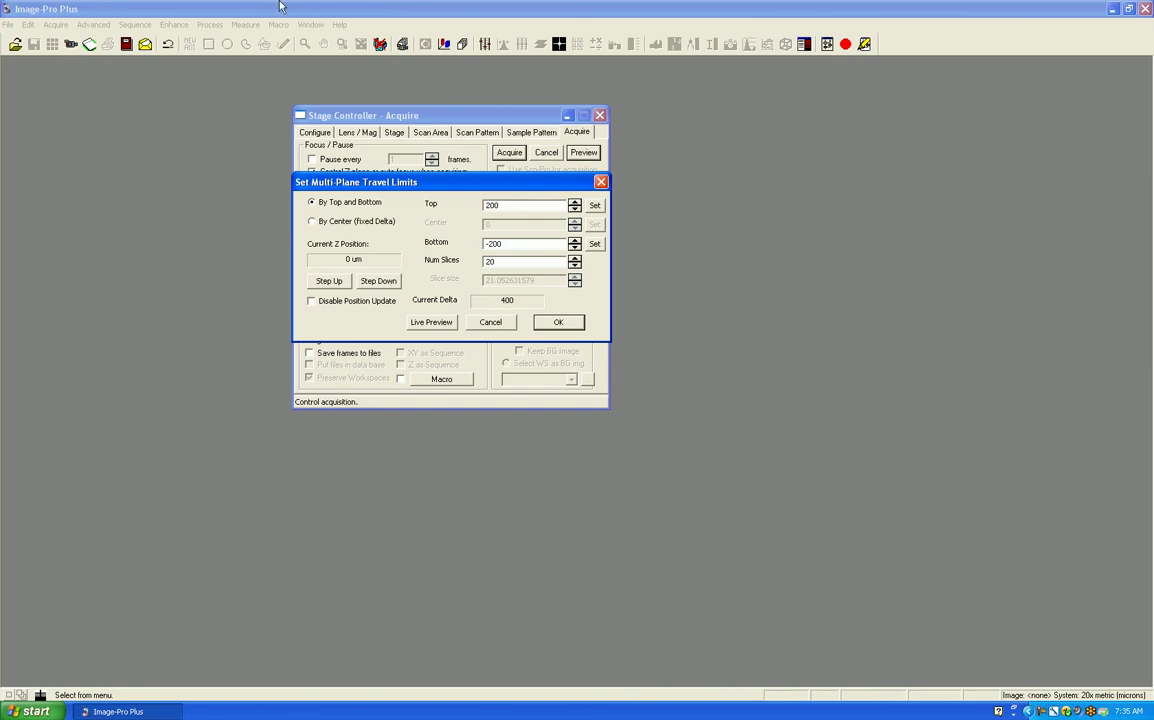
pyautogui.click(415, 324)
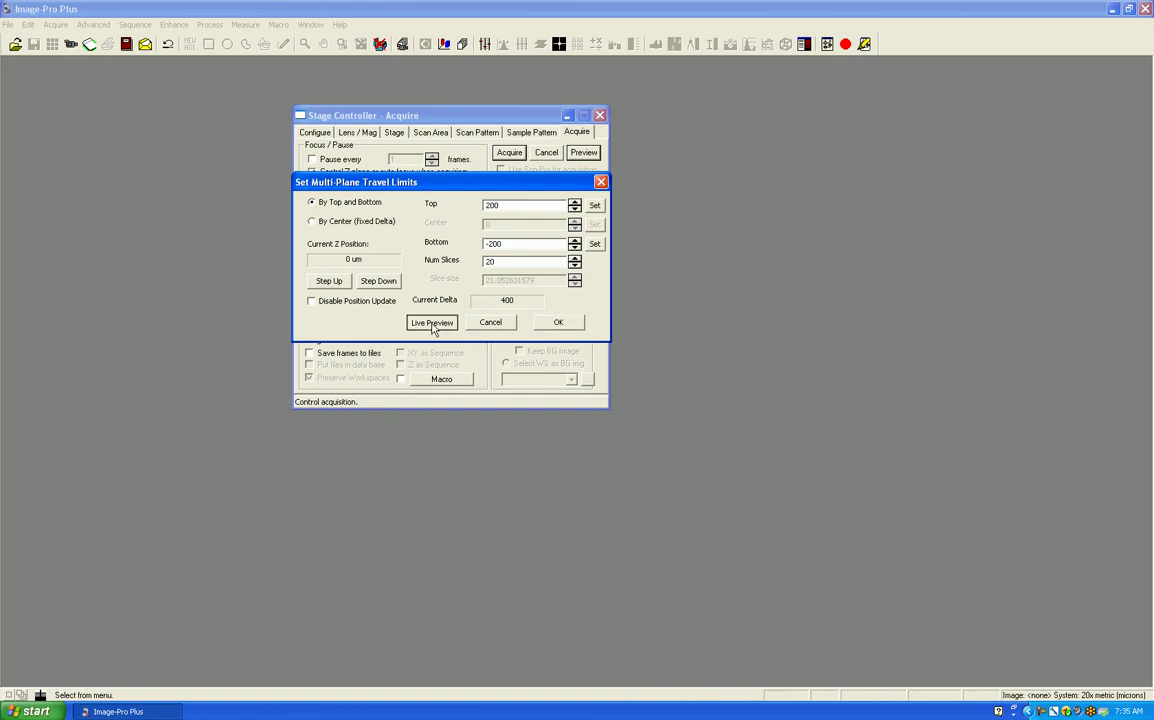
# Step the focus up and down through the sample while watching the live preview, and accept the multi-plane travel limits
pyautogui.click(330, 284)
pyautogui.click(330, 287)
pyautogui.click(331, 287)
pyautogui.click(331, 287)
pyautogui.click(332, 287)
pyautogui.click(386, 285)
pyautogui.click(387, 285)
pyautogui.click(387, 284)
pyautogui.click(387, 283)
pyautogui.click(386, 282)
pyautogui.click(388, 285)
pyautogui.click(388, 285)
pyautogui.click(338, 285)
pyautogui.click(338, 284)
pyautogui.click(338, 283)
pyautogui.click(378, 282)
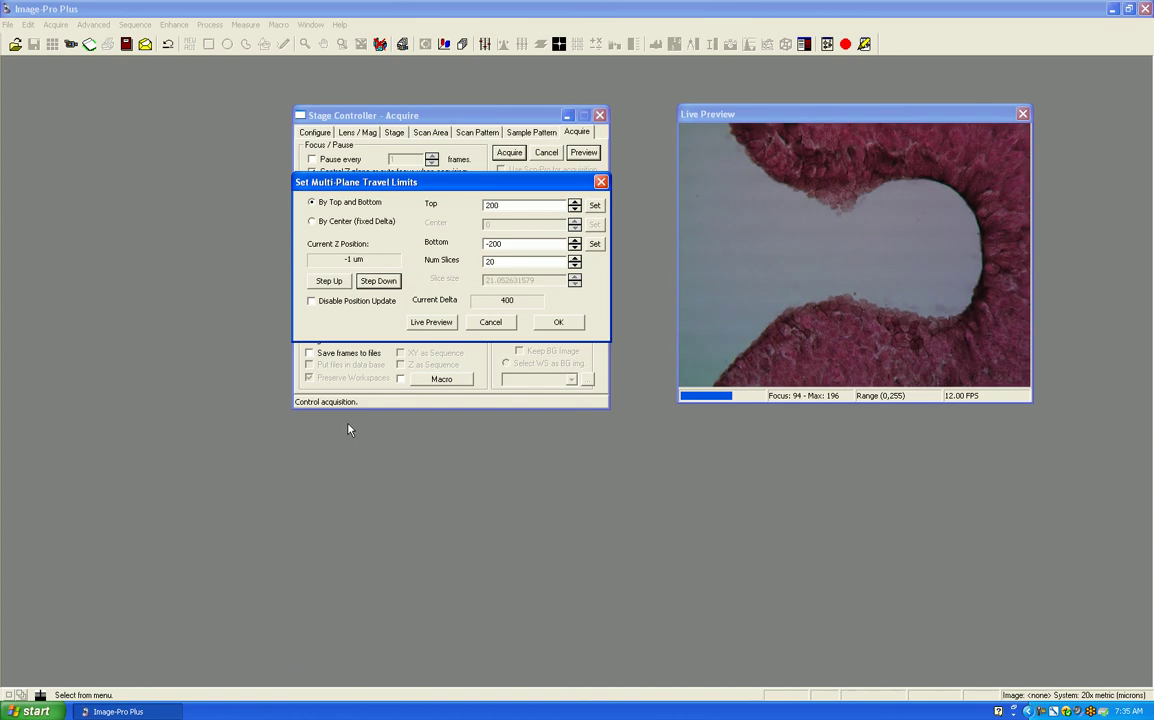
pyautogui.click(559, 322)
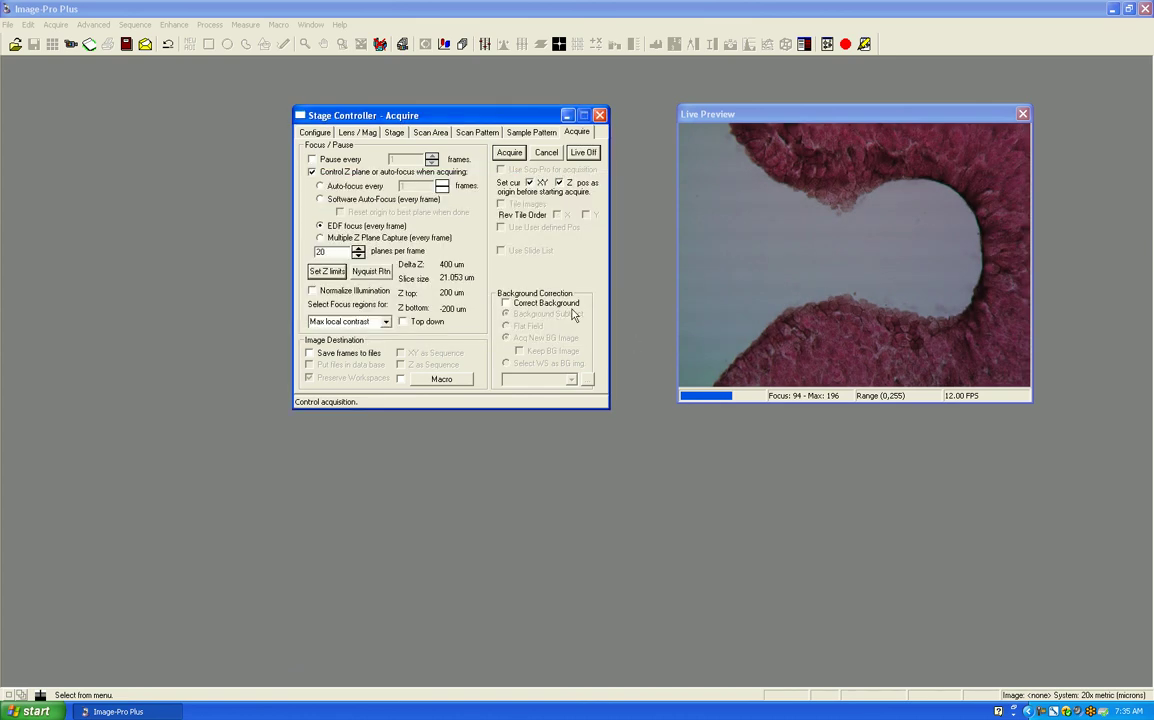
# Close the live preview, move the stage controller aside and acquire an EDF image with 20 planes per frame
pyautogui.click(1022, 115)
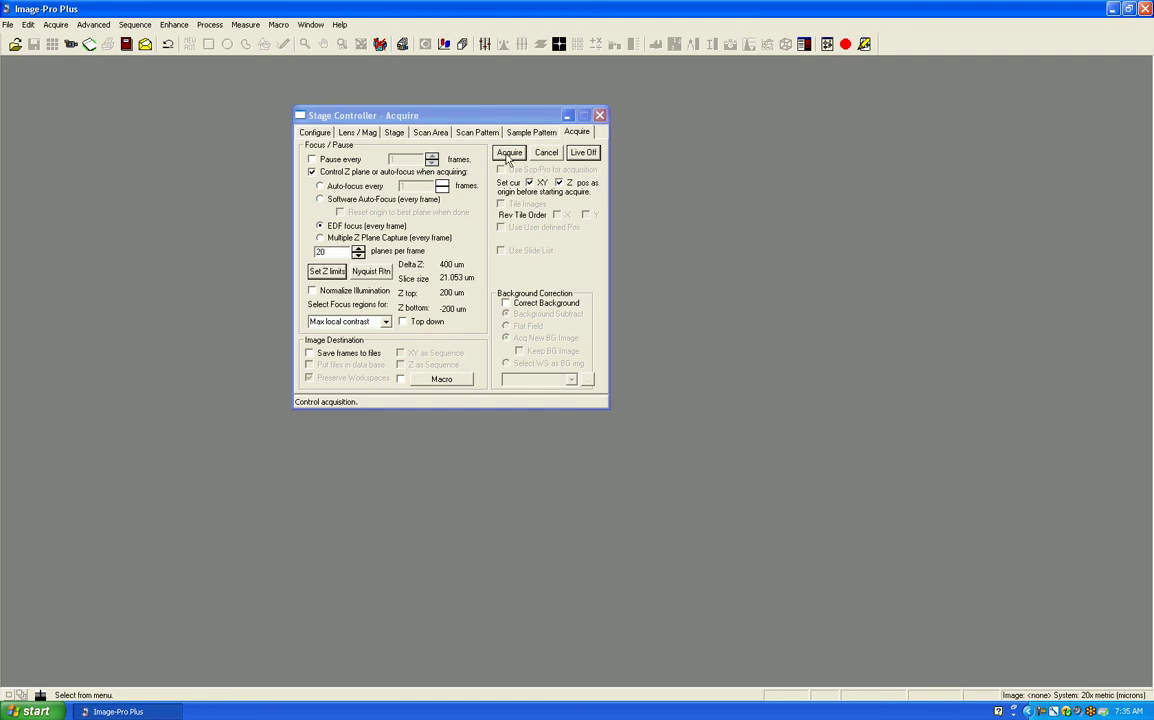
pyautogui.moveTo(507, 119); pyautogui.dragTo(936, 97)
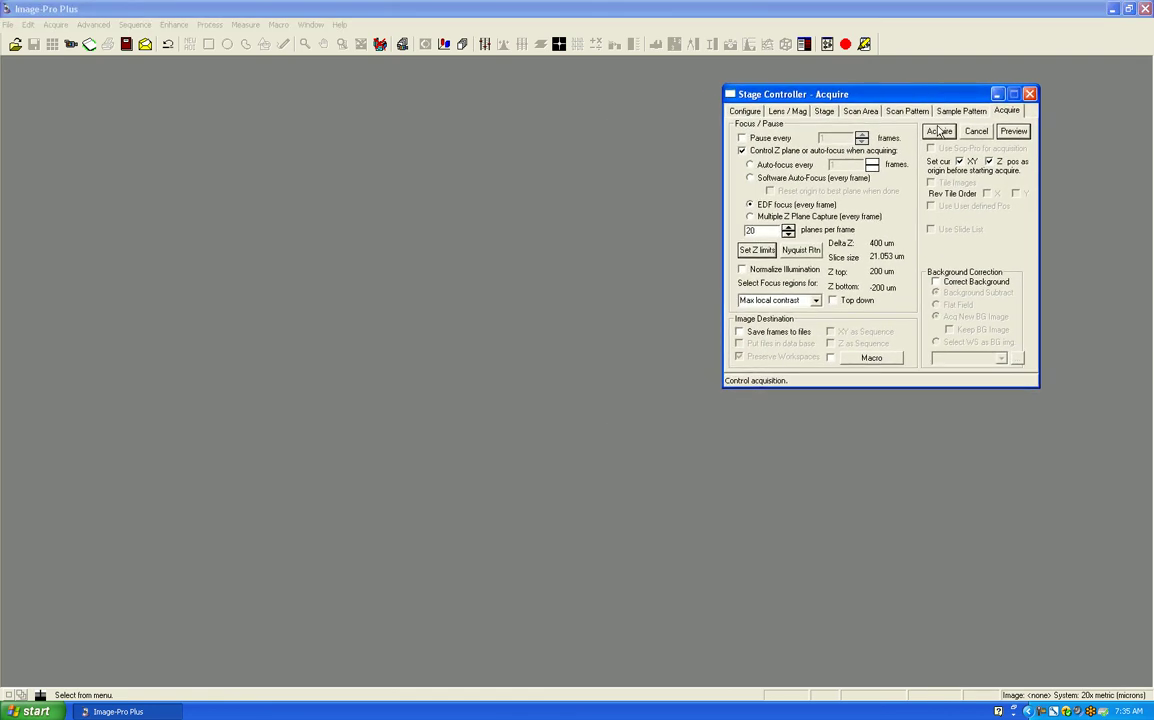
pyautogui.click(938, 132)
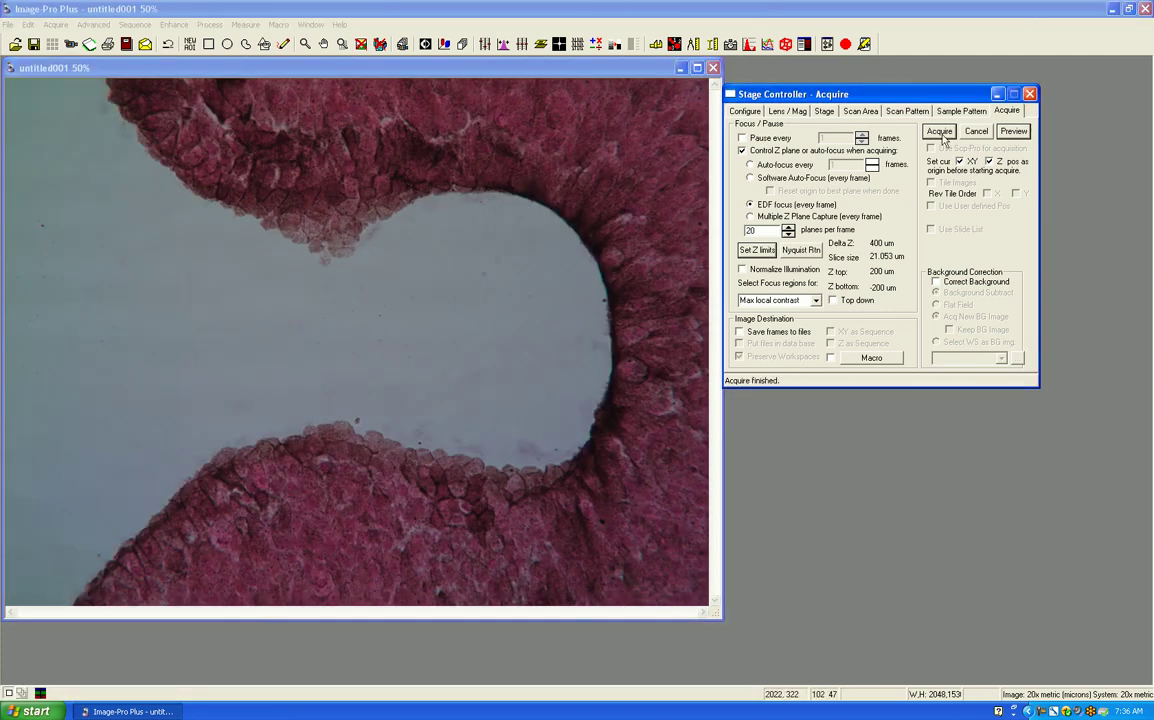
# Preview the other field of the sample, acquire a second EDF image of it and move the stage controller off the image
pyautogui.moveTo(890, 100); pyautogui.dragTo(607, 110)
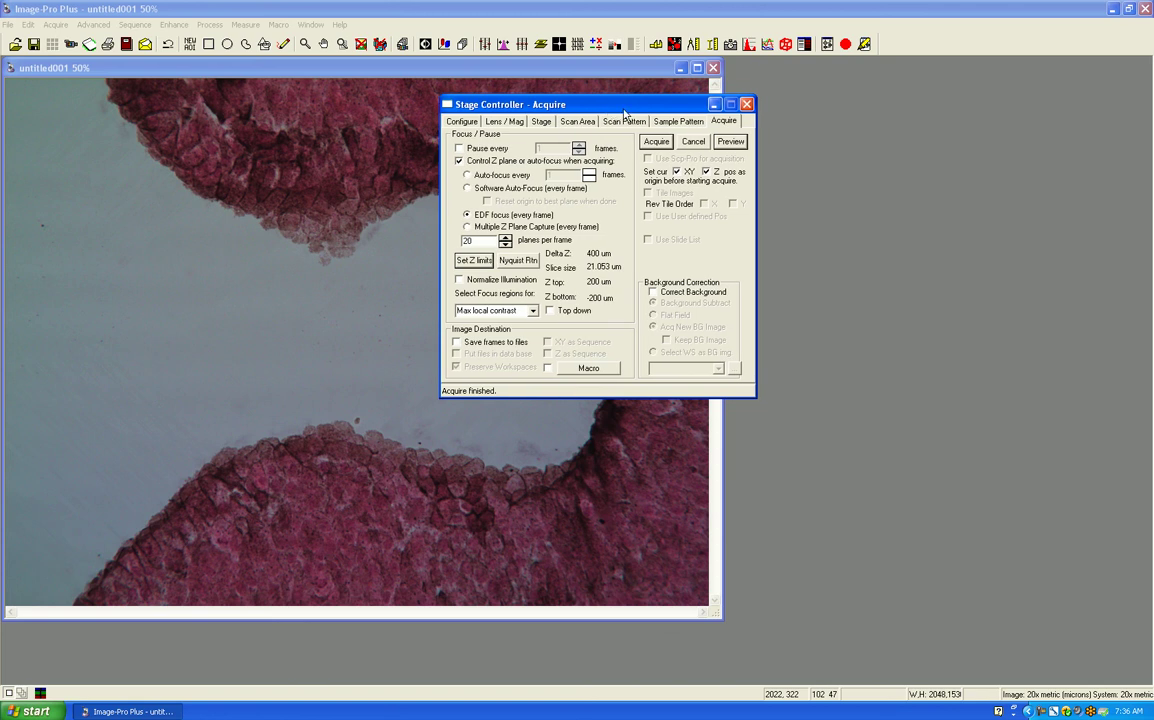
pyautogui.click(730, 143)
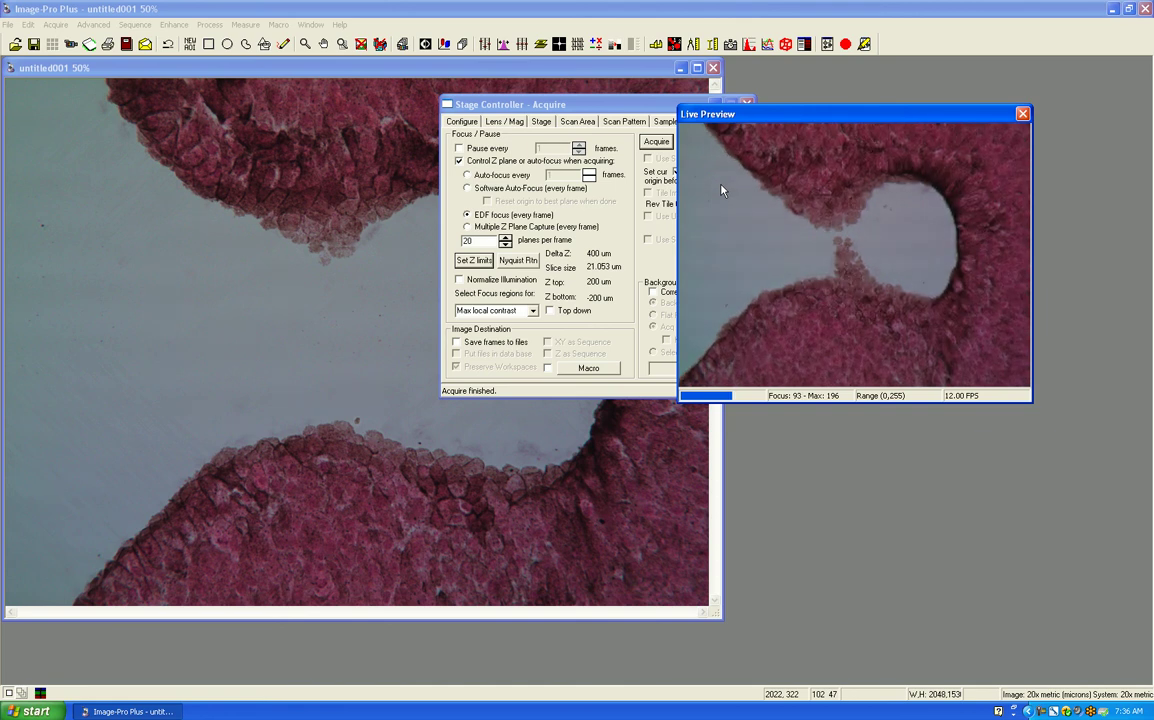
pyautogui.click(1022, 117)
pyautogui.click(657, 142)
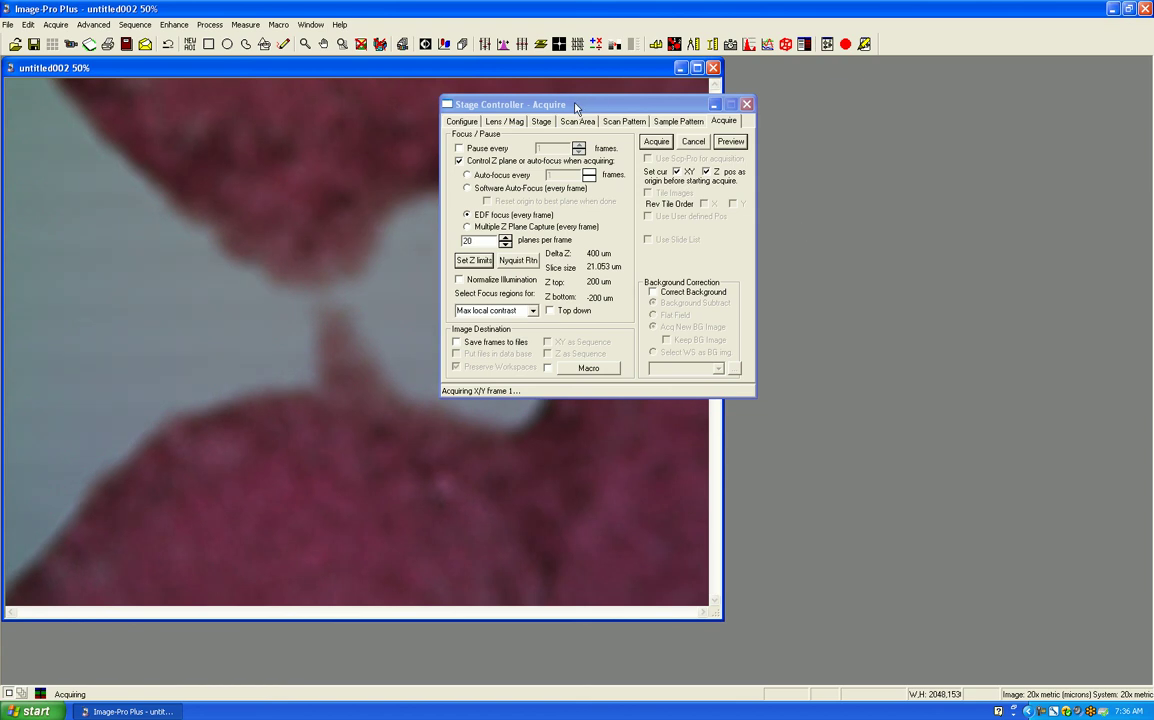
pyautogui.moveTo(569, 104); pyautogui.dragTo(870, 87)
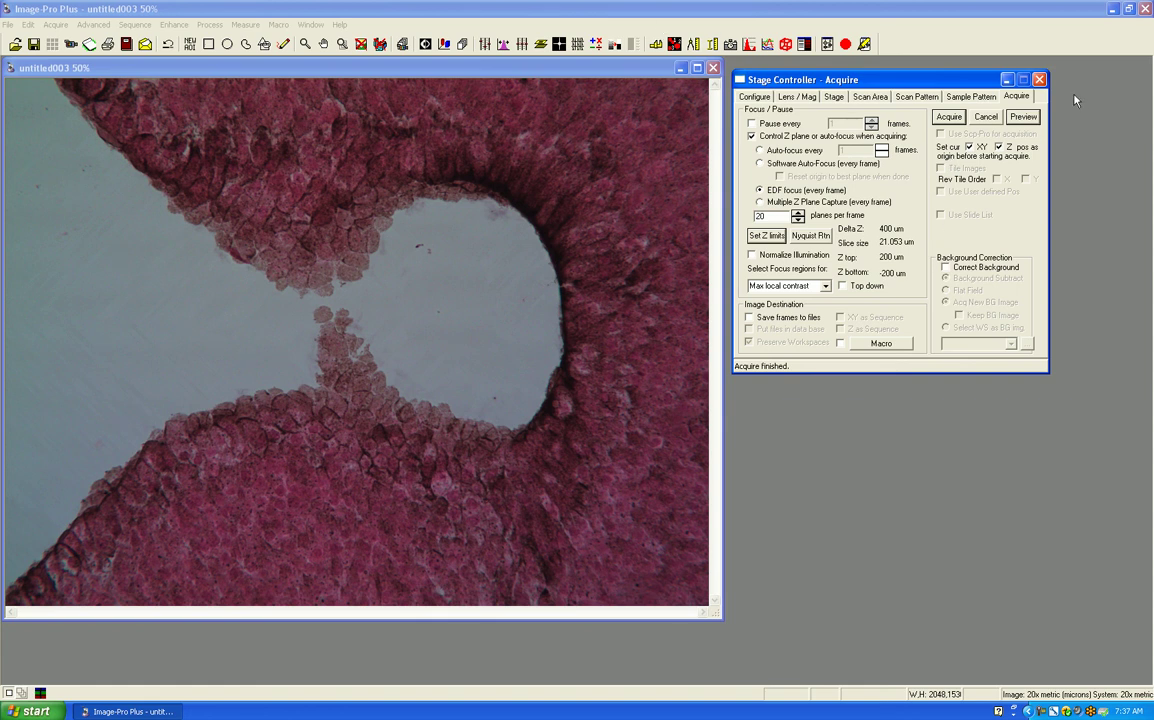
# Close the stage controller and tile the two acquired EDF images side by side
pyautogui.click(1040, 80)
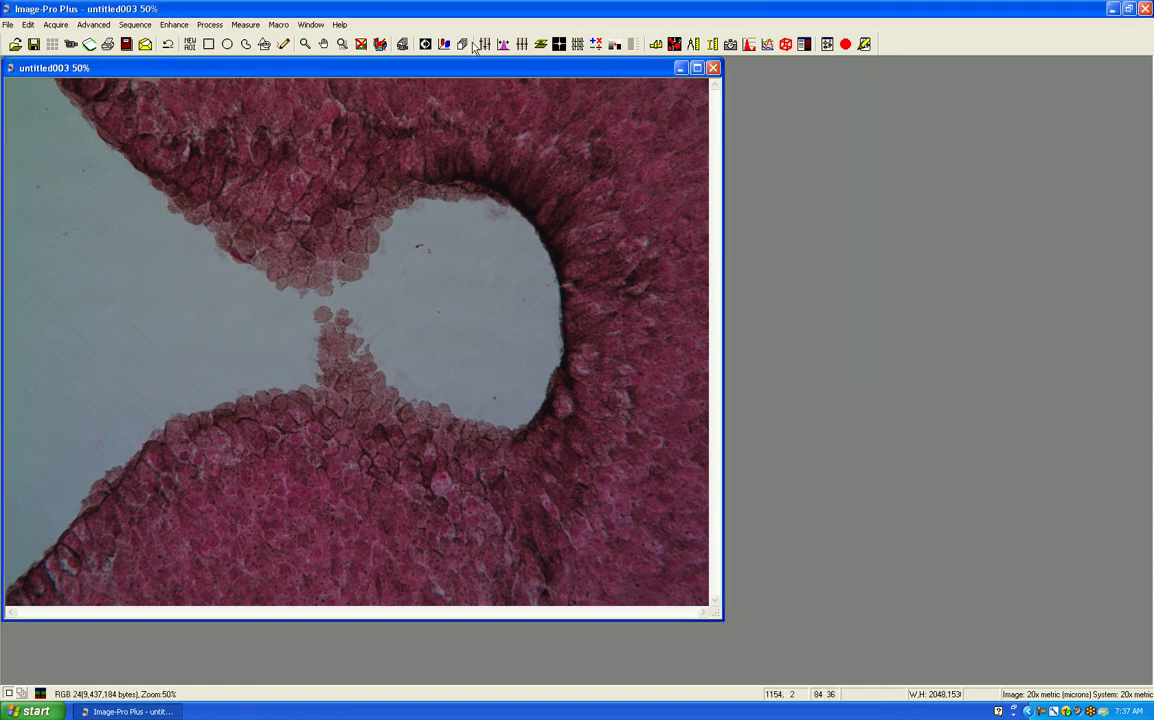
pyautogui.click(310, 24)
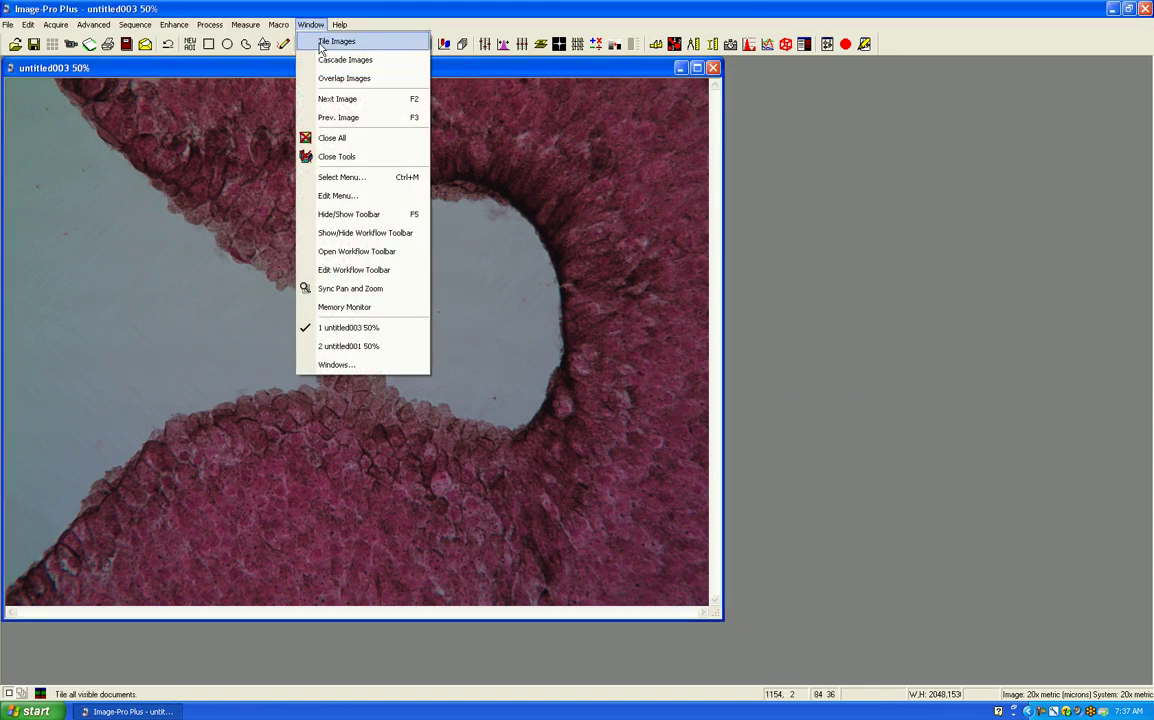
pyautogui.click(324, 42)
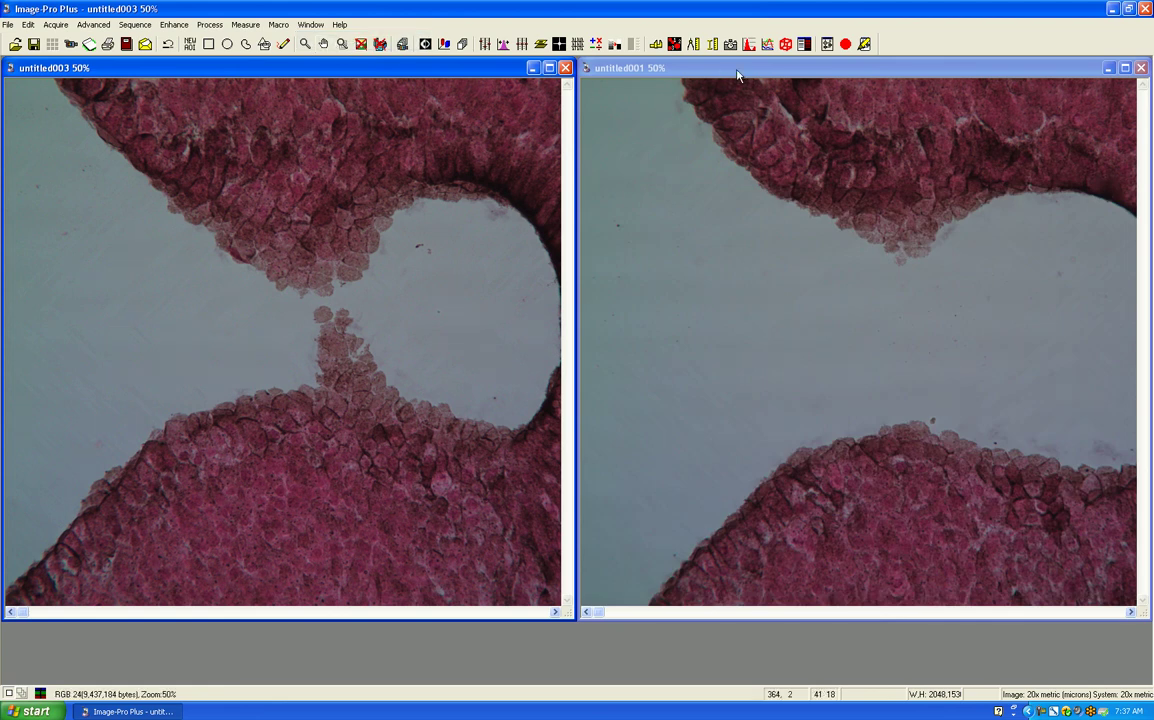
pyautogui.rightClick(1040, 711)
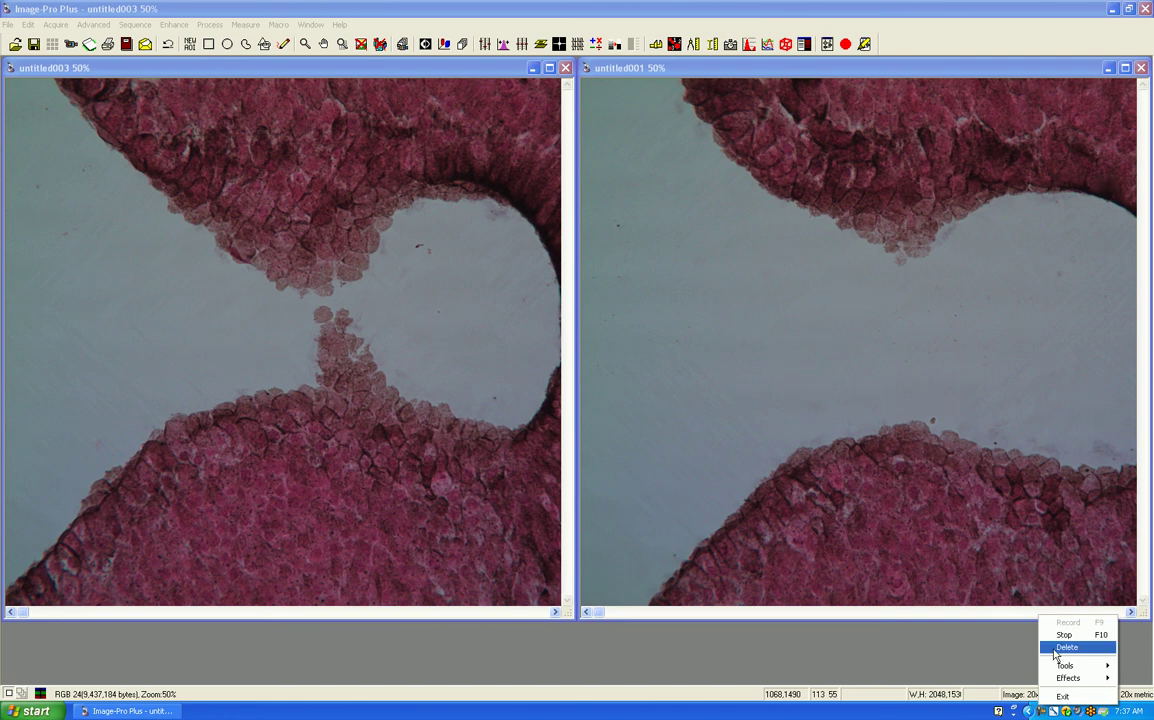